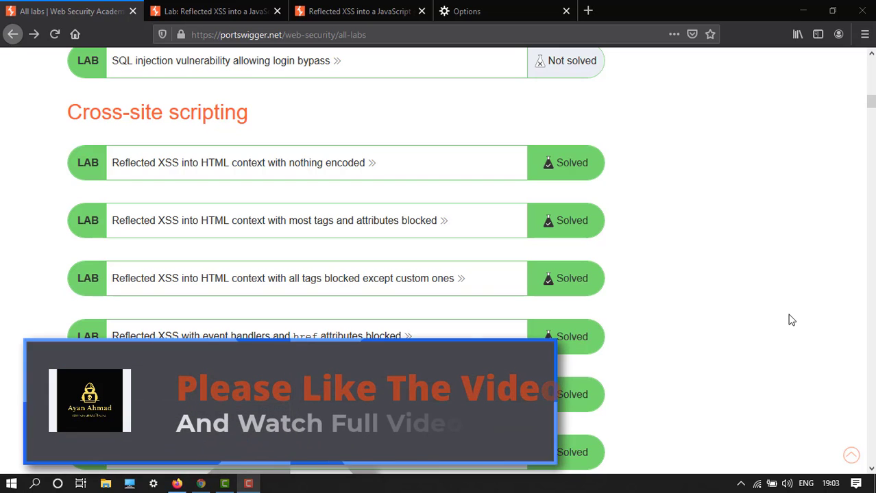
- Browse the cross-site scripting labs to locate "Reflected XSS into a JavaScript string with single quote and backslash escaped"
scroll(585, 255, down, 1)
scroll(586, 255, down, 5)
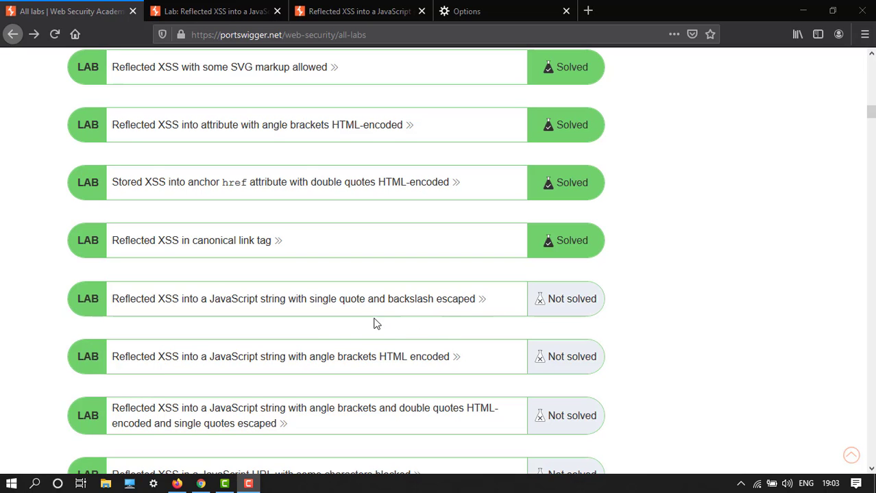
scroll(254, 266, up, 4)
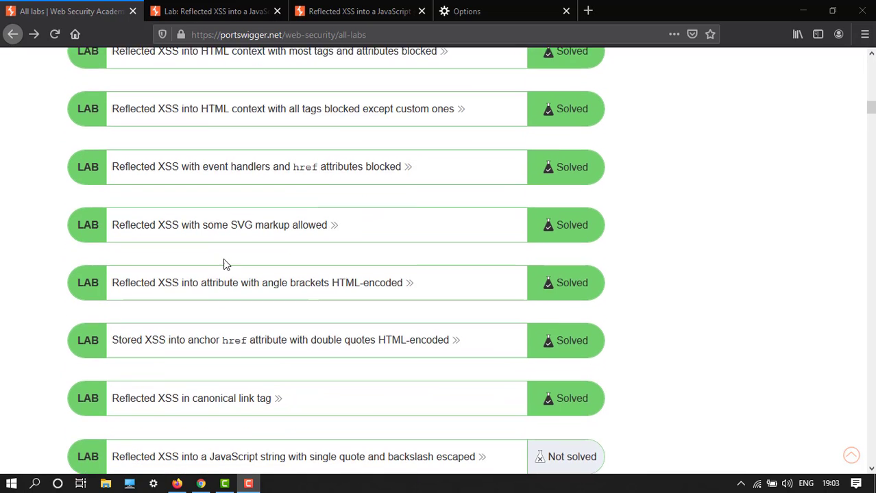
scroll(137, 256, down, 1)
scroll(115, 258, down, 1)
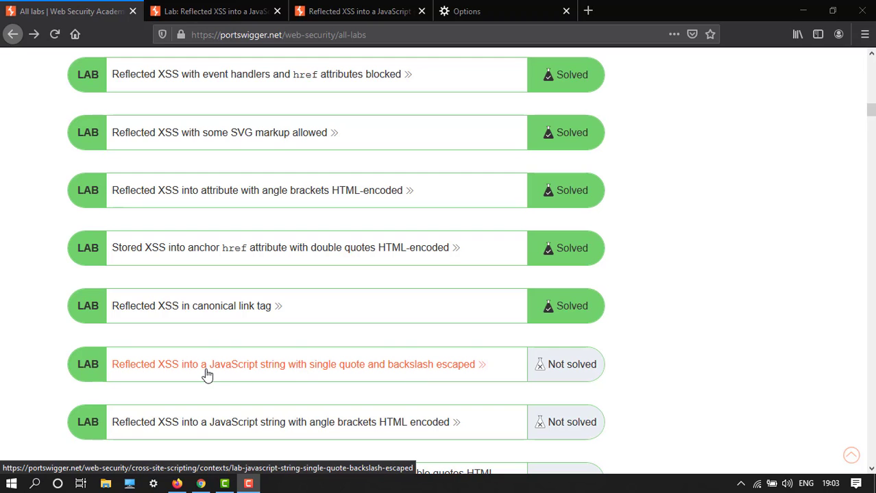
- View the description page of the single quote and backslash escaped lab and read its title
click(216, 11)
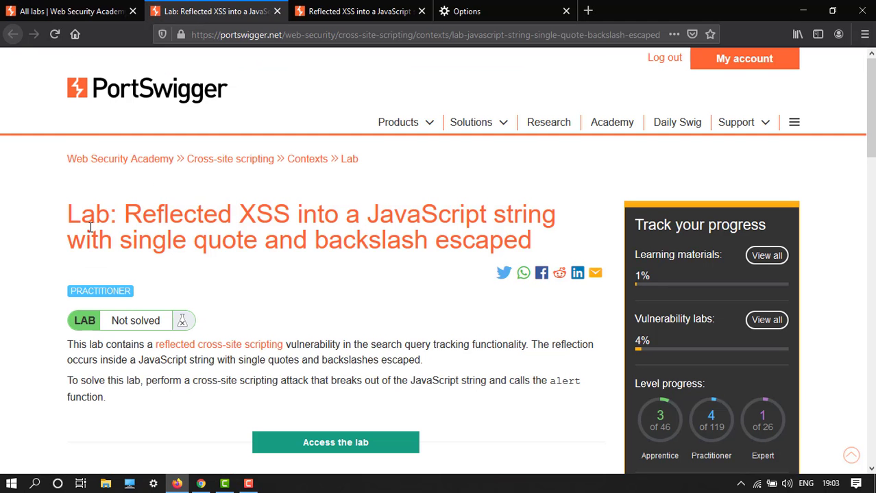
drag(140, 209, 509, 263)
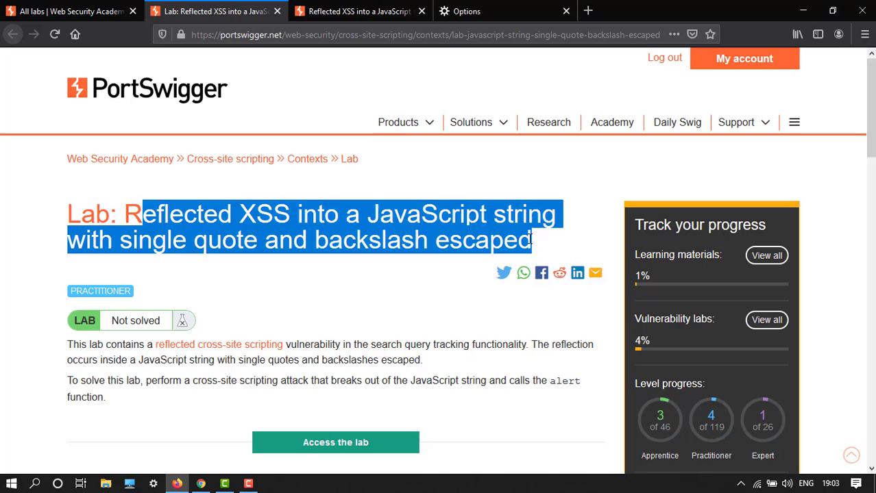
click(139, 277)
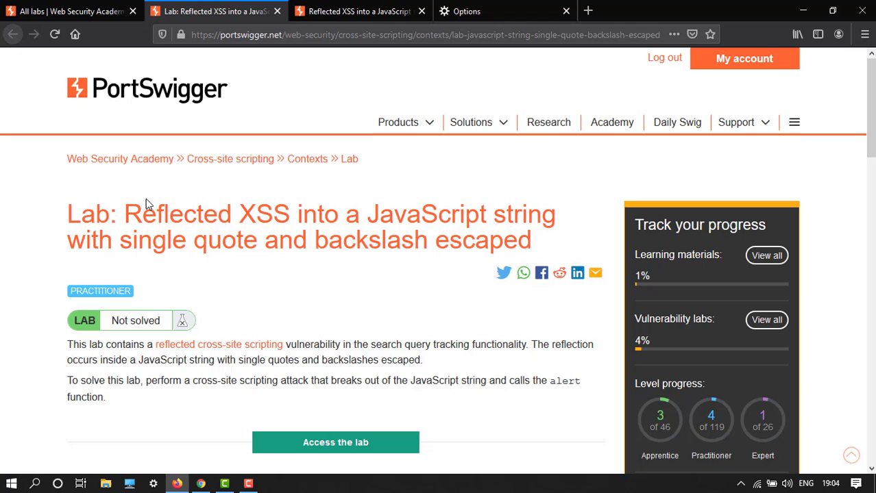
- Switch to the running lab site and search the blog for "Techno"
click(316, 5)
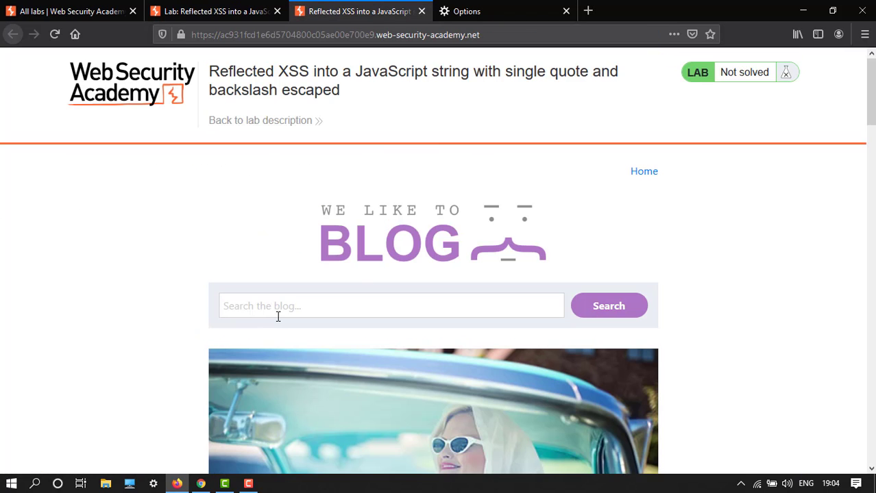
click(322, 305)
click(313, 314)
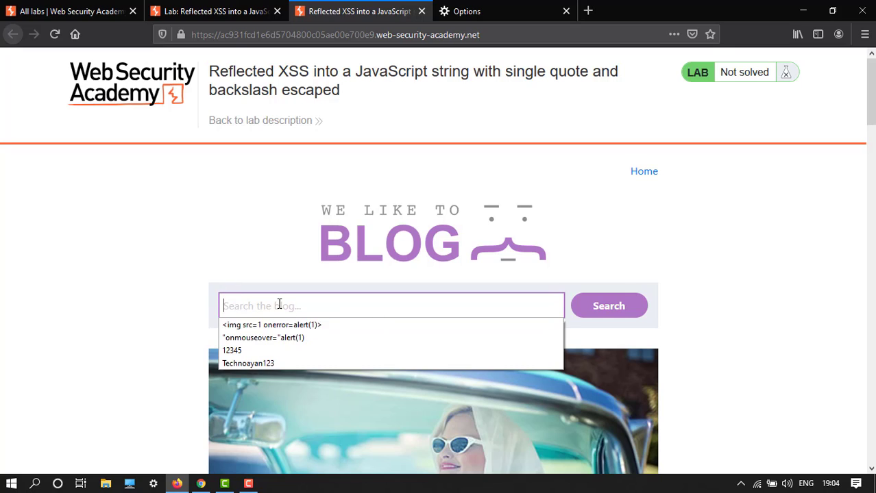
key(Escape)
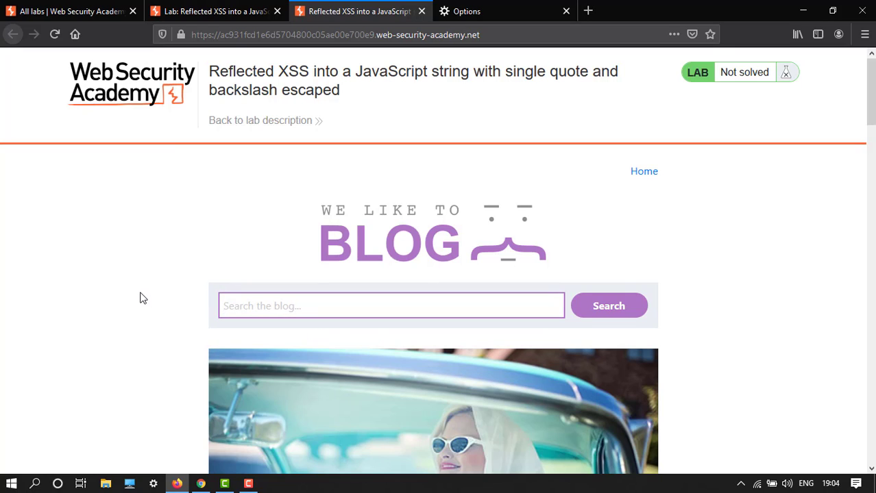
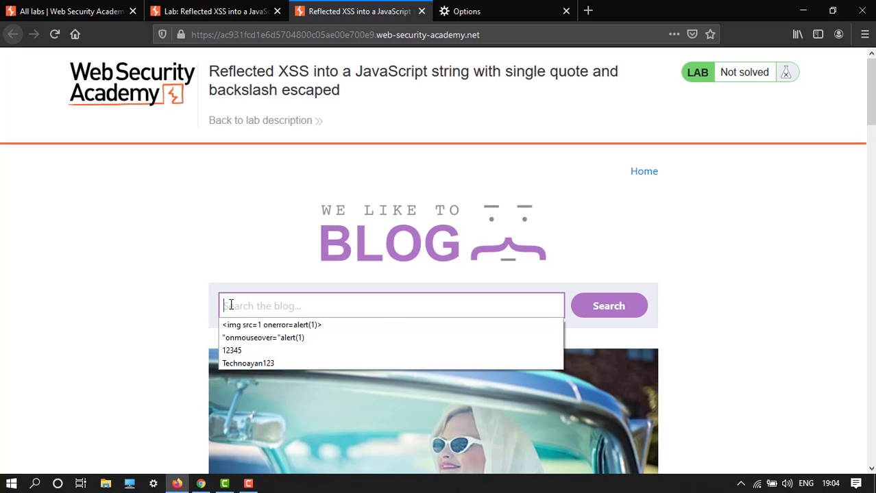
text(T)
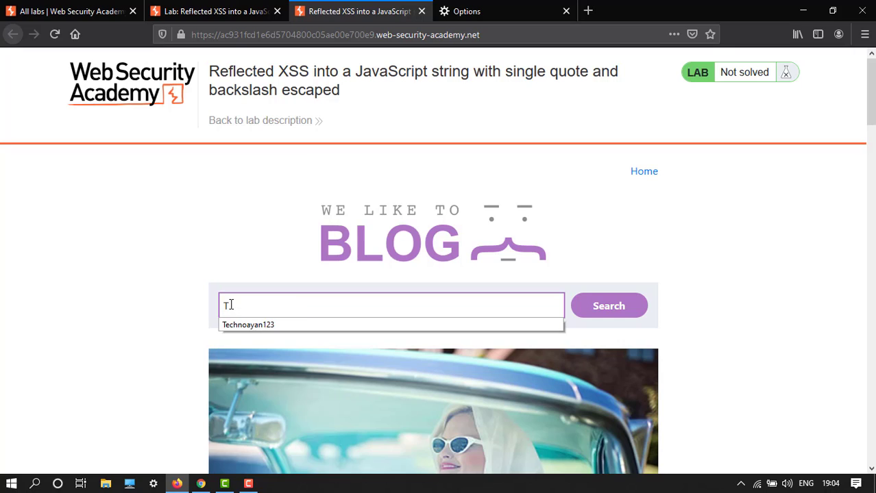
text(echno)
click(619, 309)
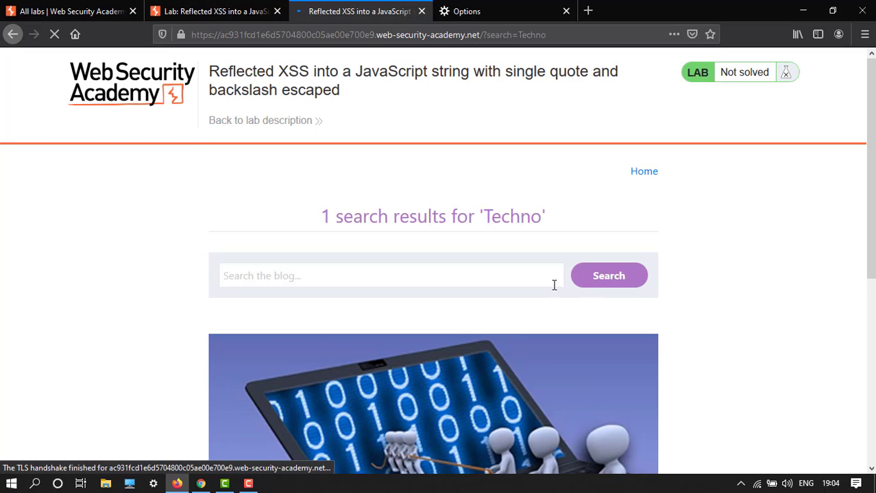
right_click(713, 269)
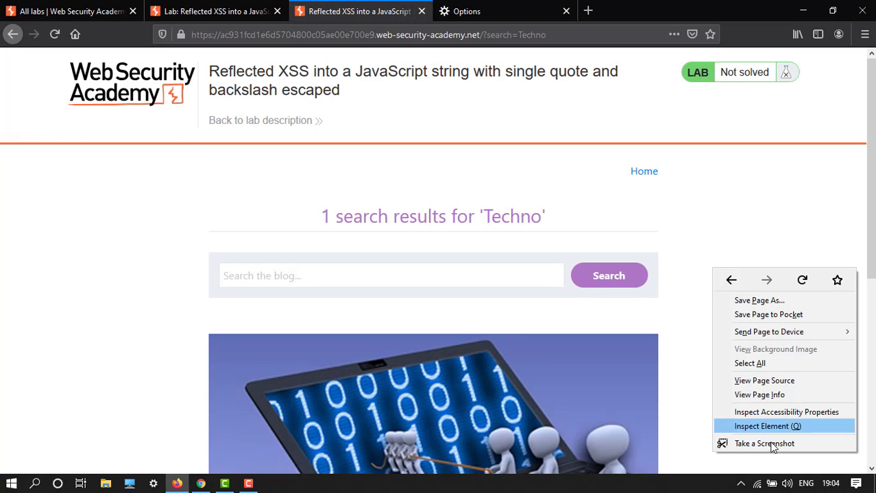
click(765, 392)
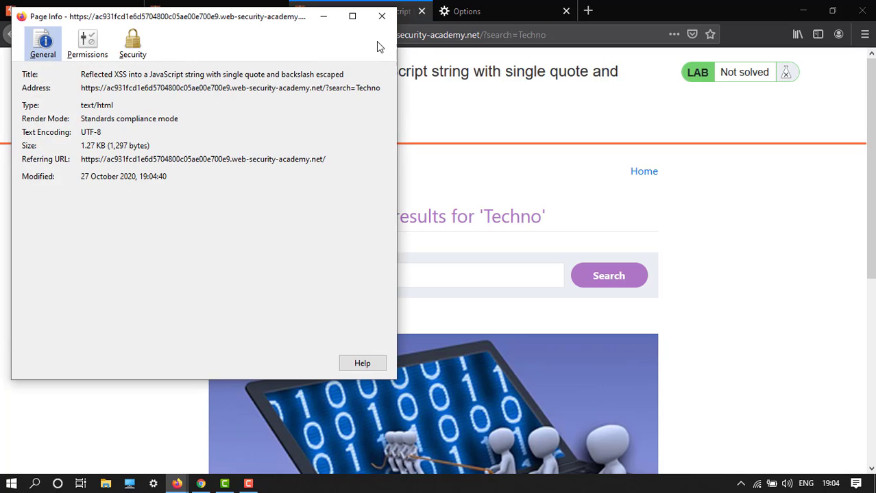
click(378, 16)
- Open the source code of the search results page and find "techno" in it
right_click(757, 317)
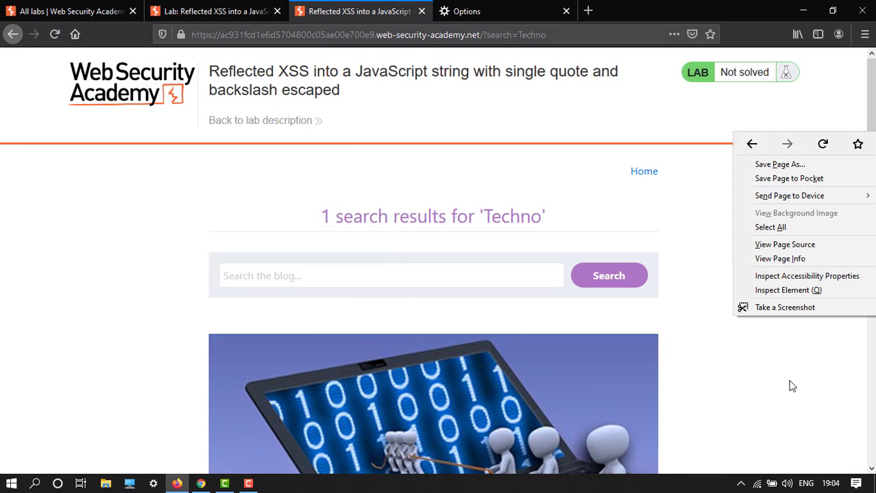
click(787, 248)
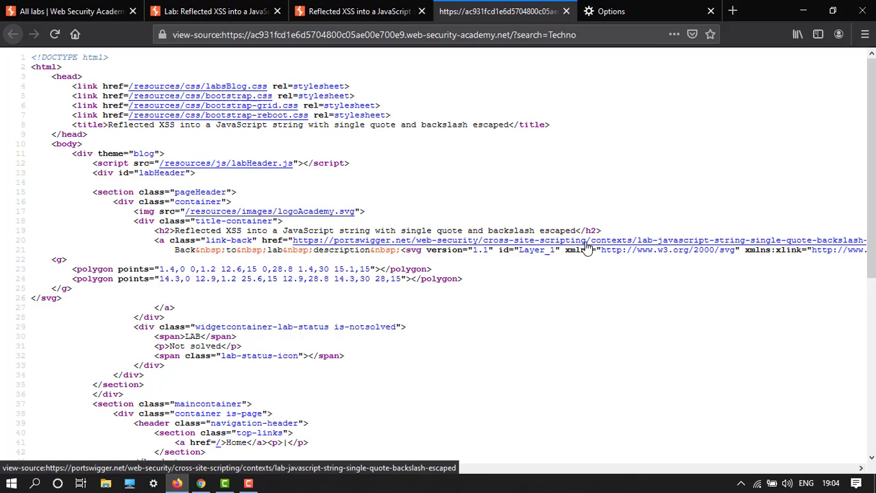
key(ctrl+f)
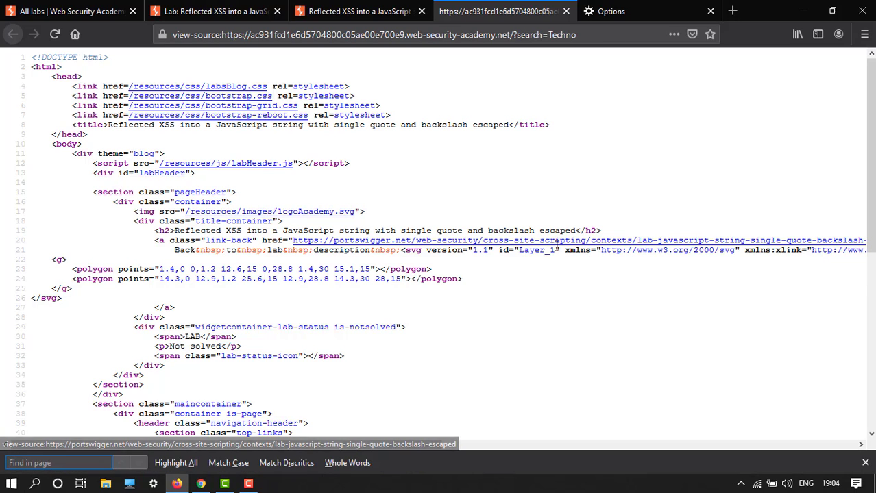
text(techno)
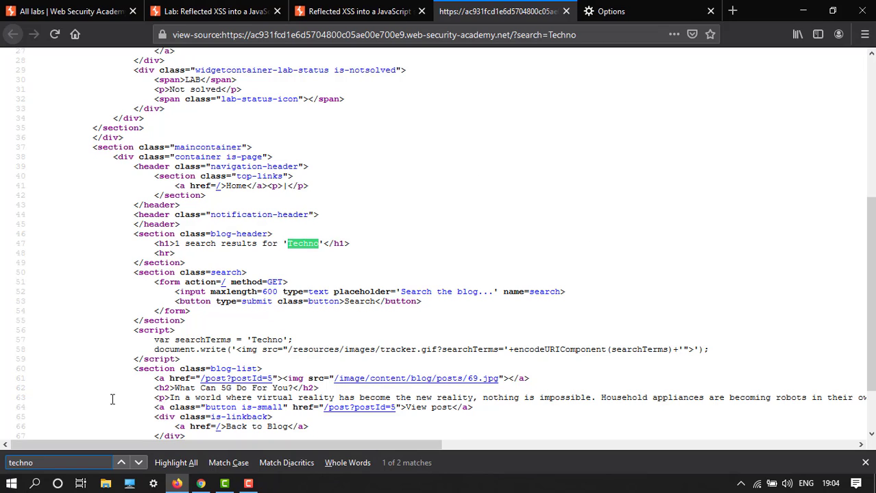
- Examine where the search term is reflected in the h1 heading and the searchTerms script variable, and close the page source
drag(201, 246, 334, 231)
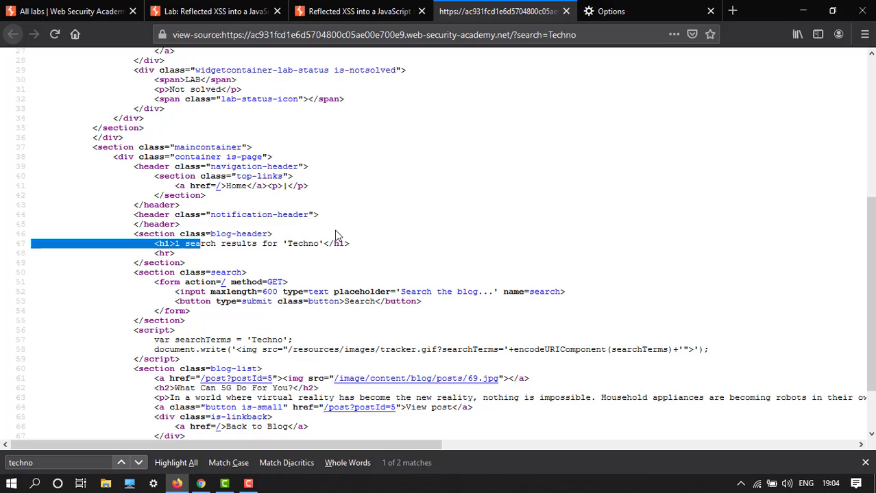
click(297, 244)
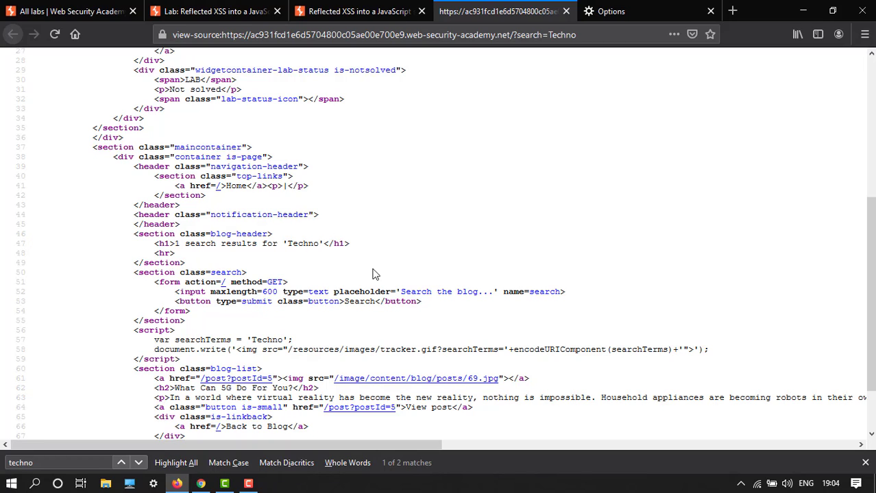
click(138, 462)
drag(169, 340, 285, 340)
click(268, 345)
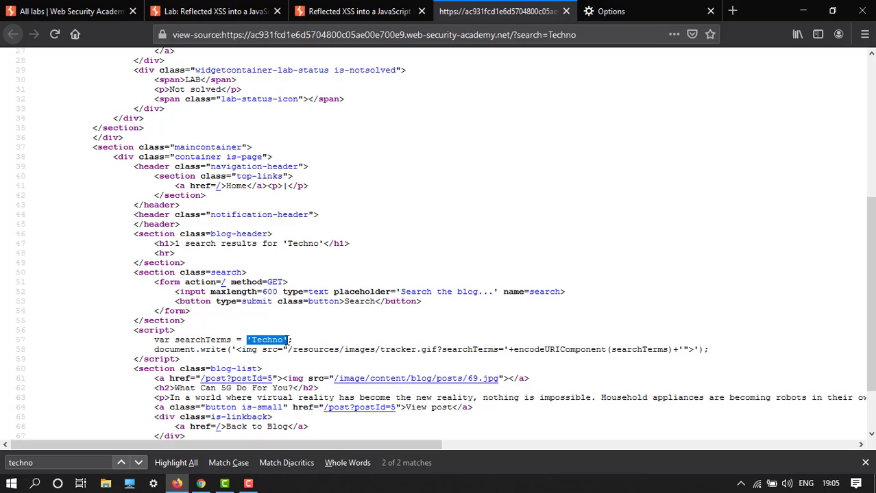
click(306, 344)
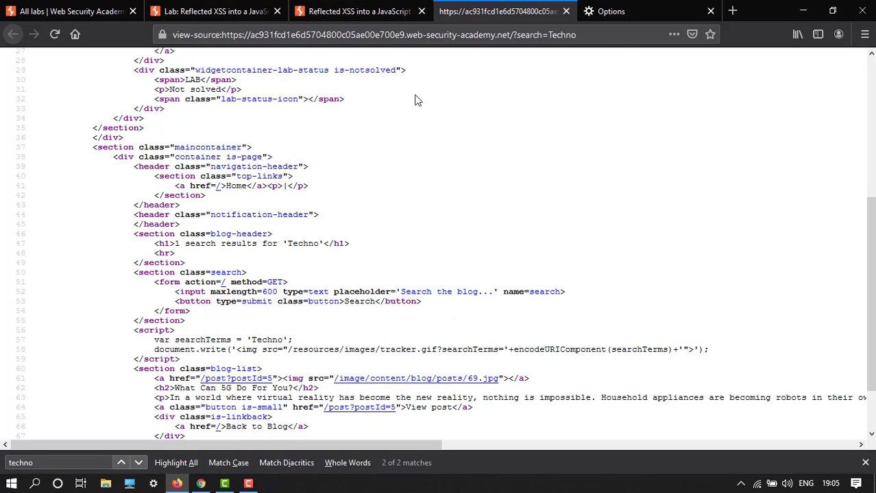
click(566, 11)
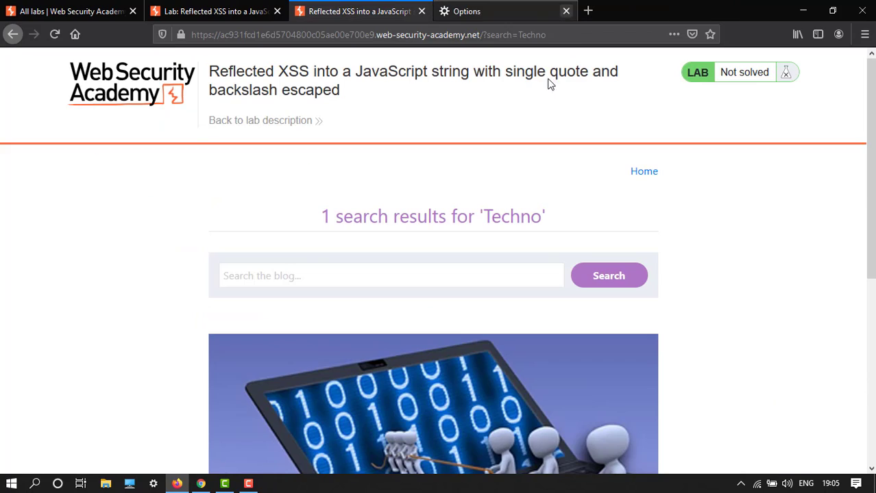
- Search the blog for "Techno'123" to test a single quote in the search term
click(272, 270)
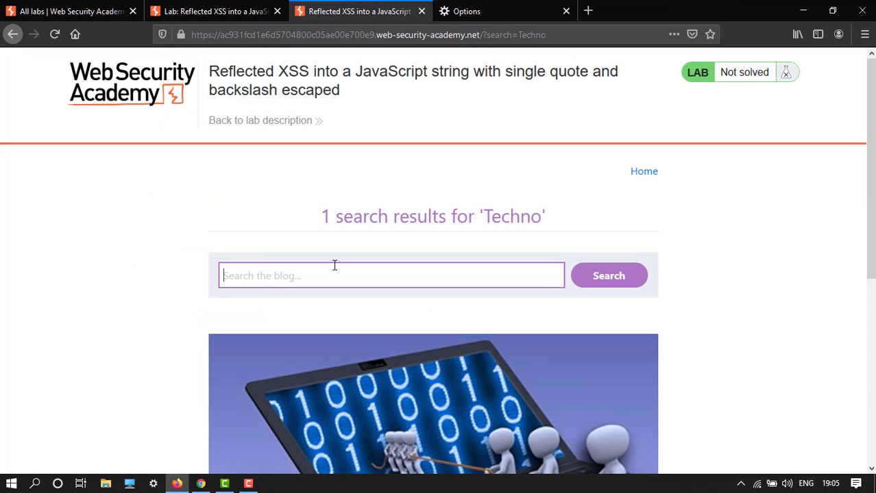
text(Te)
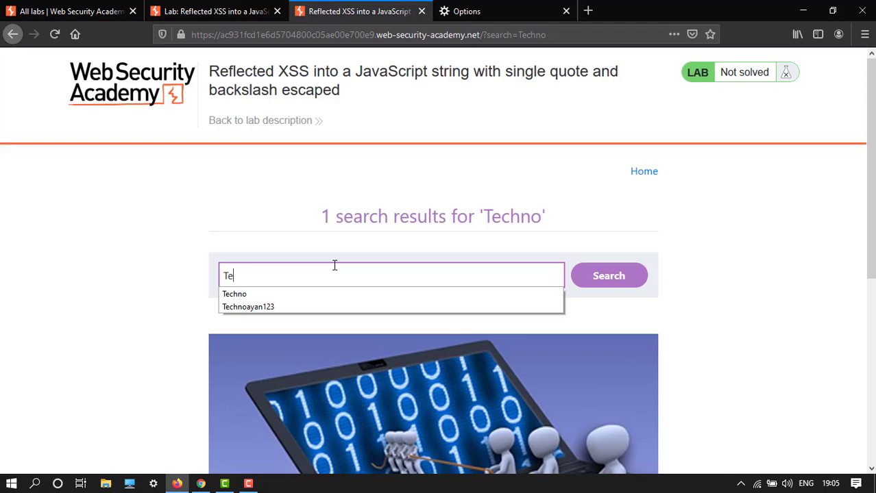
text(chno)
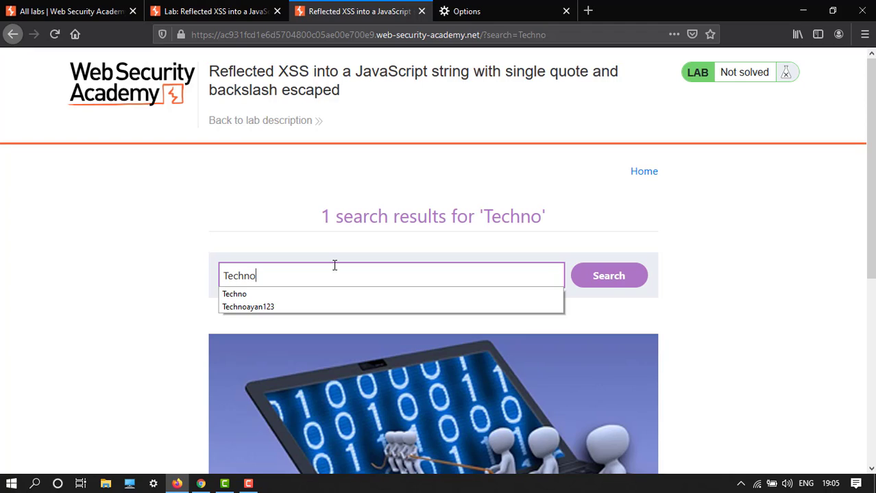
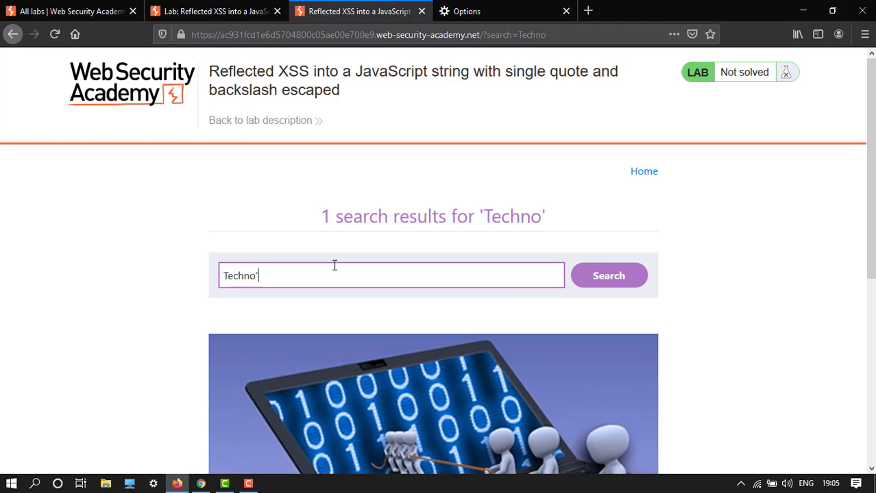
text('123)
click(600, 284)
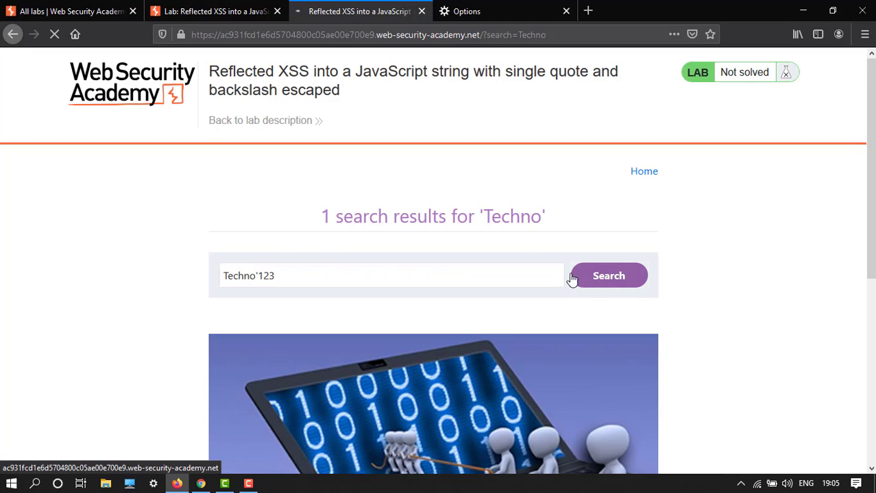
- Examine in the page source how the single quote is handled in the h1 heading and the searchTerms variable, and close the source
right_click(724, 249)
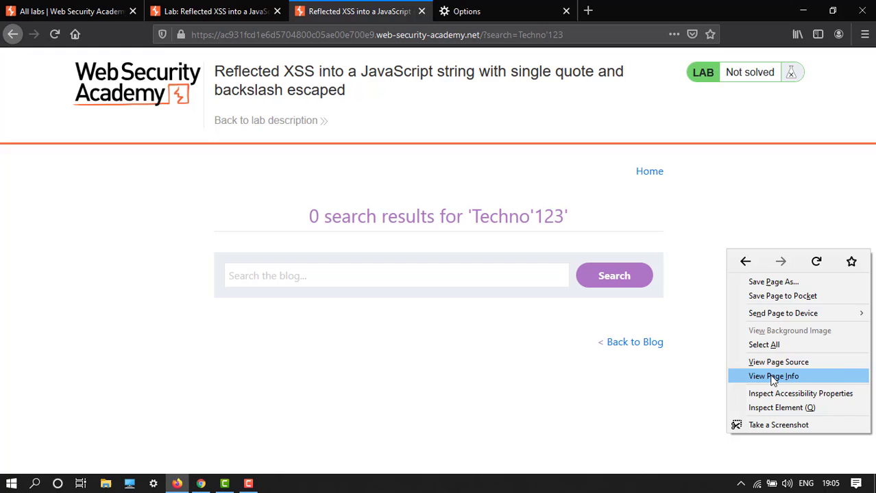
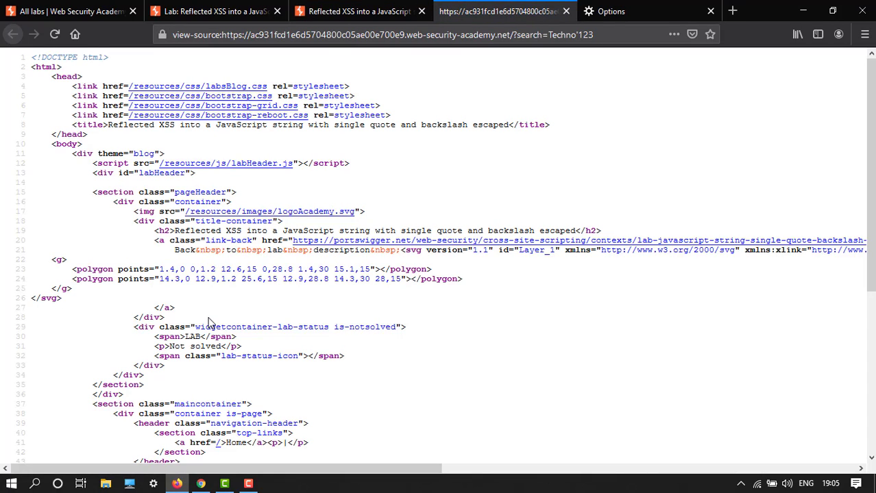
scroll(210, 322, down, 3)
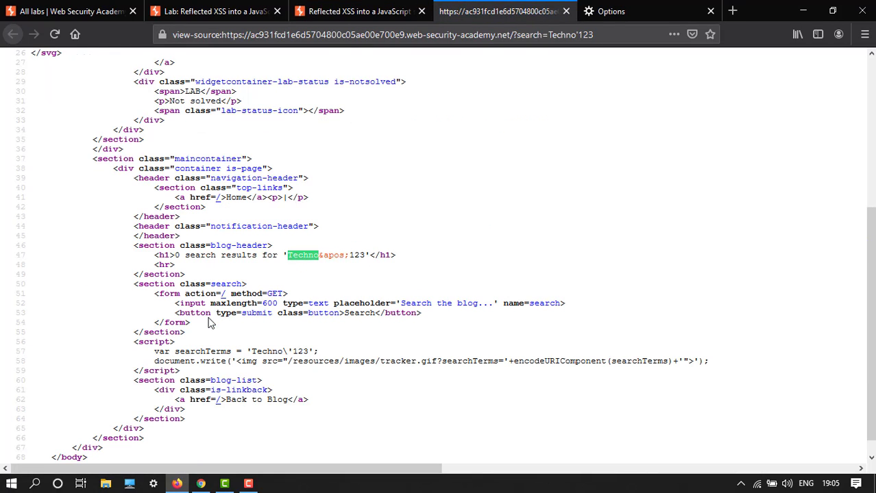
double_click(322, 256)
click(335, 255)
drag(251, 351, 285, 351)
click(285, 352)
click(288, 351)
click(289, 352)
click(289, 351)
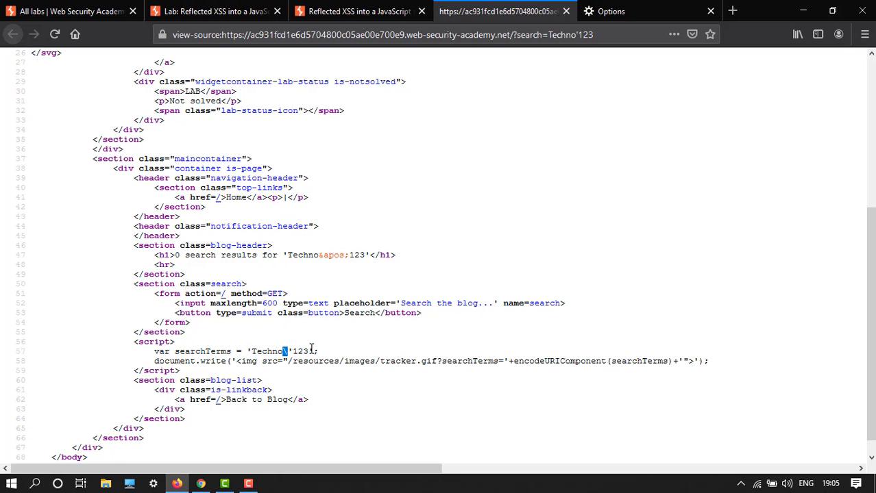
click(567, 11)
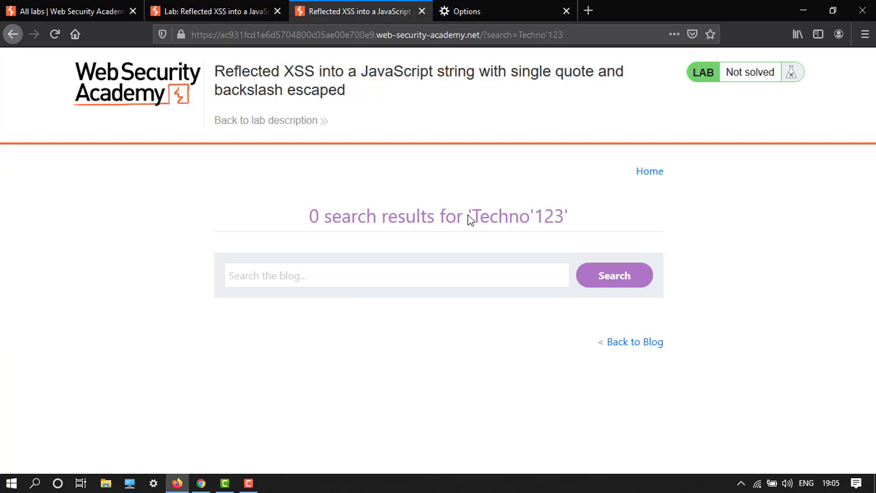
- Search the blog for "Techno"123" to test a double quote in the search term
click(335, 283)
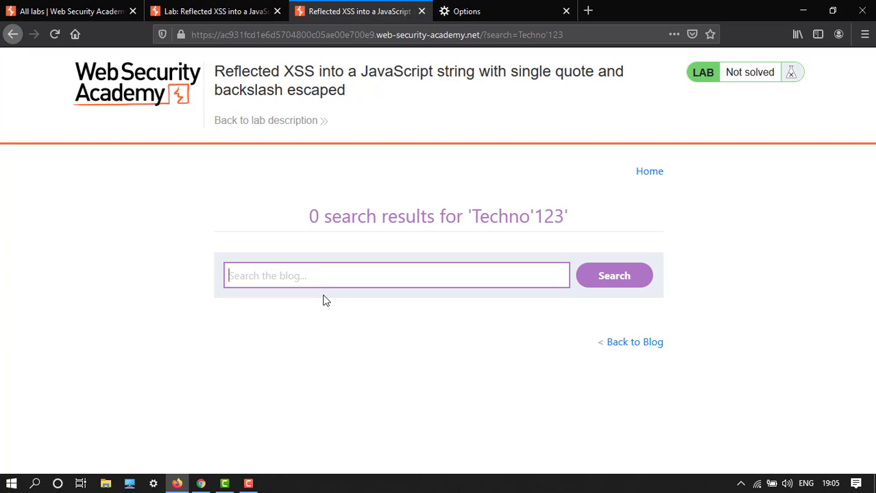
text(t)
key(BackSpace)
text(Te)
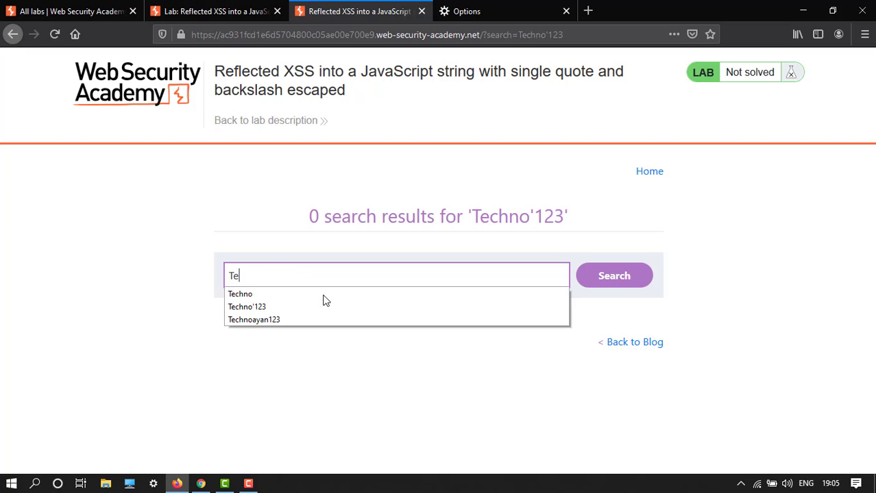
text(chno"123)
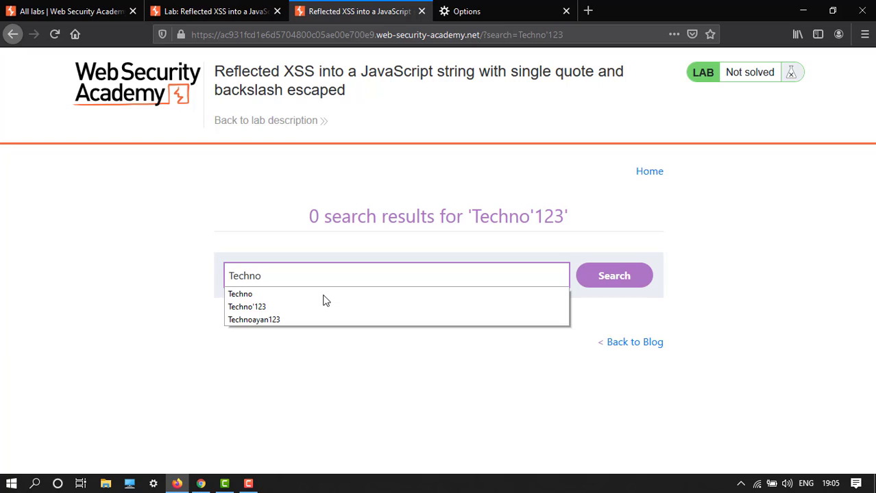
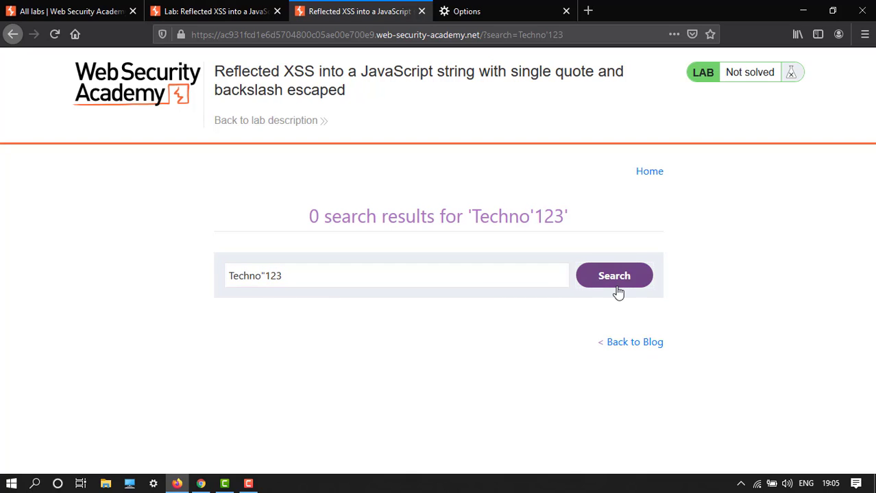
- Examine in the page source how the double quote is handled in the h1 heading and the searchTerms variable, and close the source
right_click(752, 216)
click(784, 331)
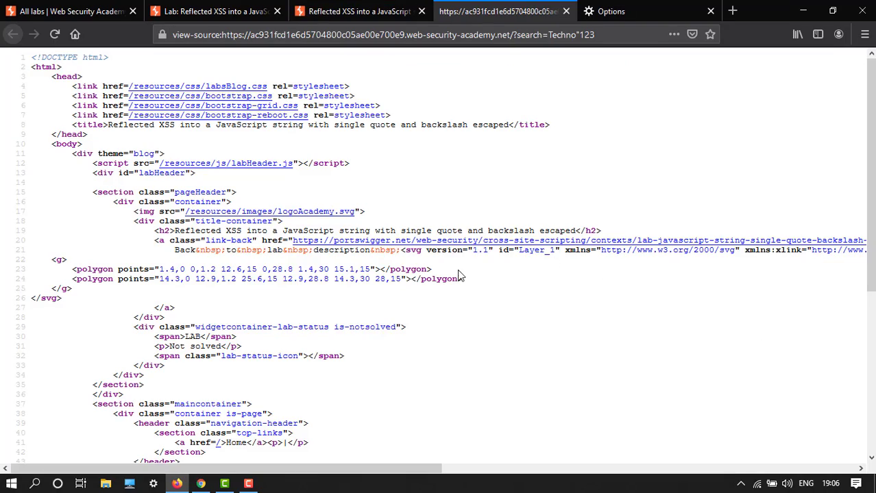
scroll(459, 278, down, 10)
scroll(233, 237, up, 5)
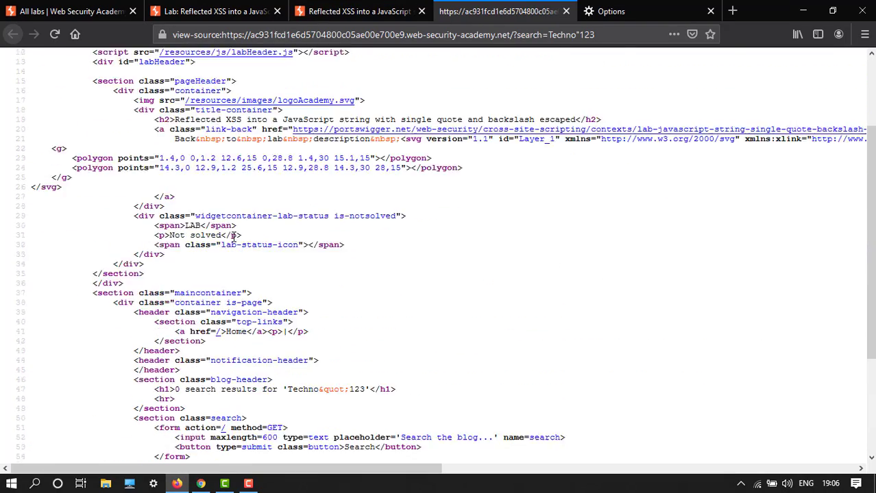
scroll(233, 236, up, 1)
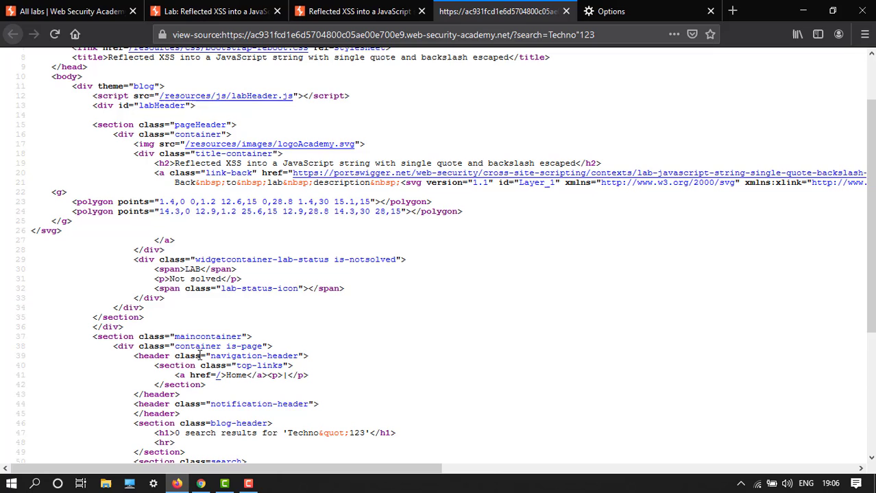
double_click(301, 433)
scroll(375, 369, down, 5)
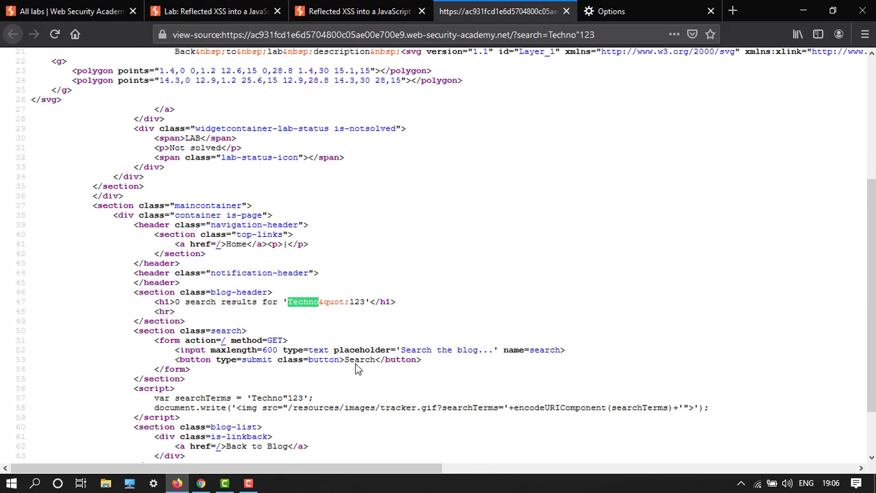
drag(247, 398, 290, 396)
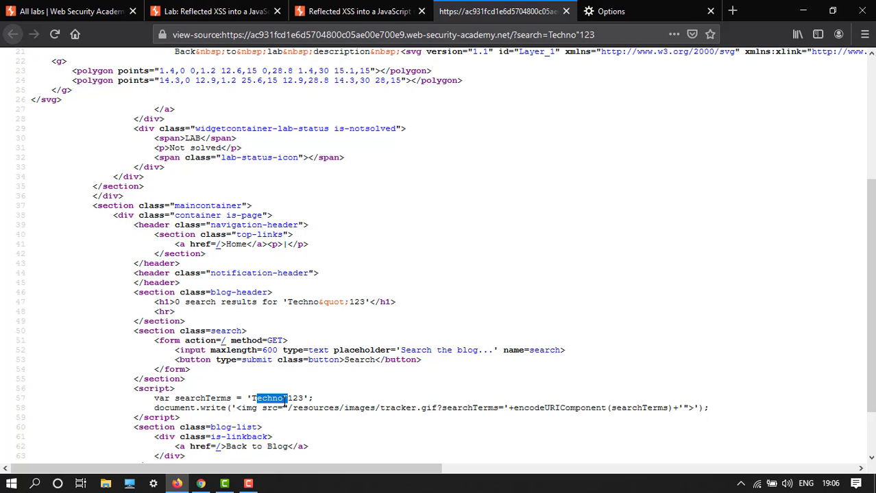
click(257, 398)
drag(251, 399, 322, 396)
click(322, 396)
click(566, 11)
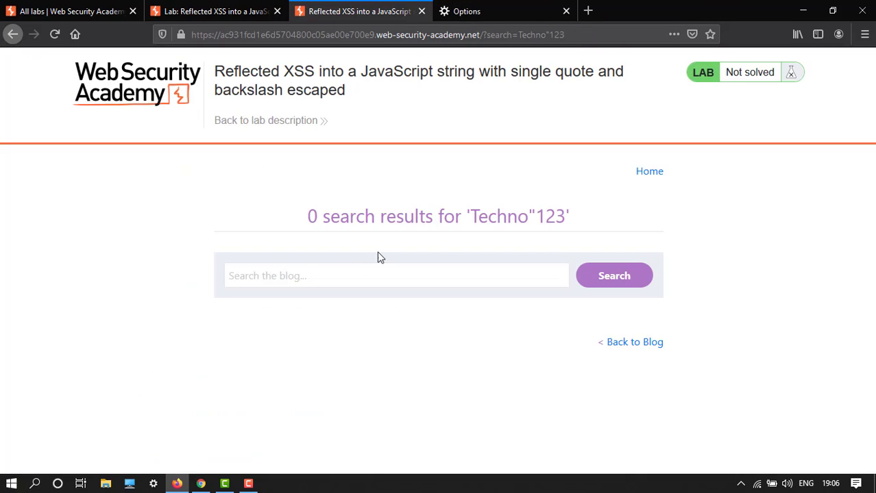
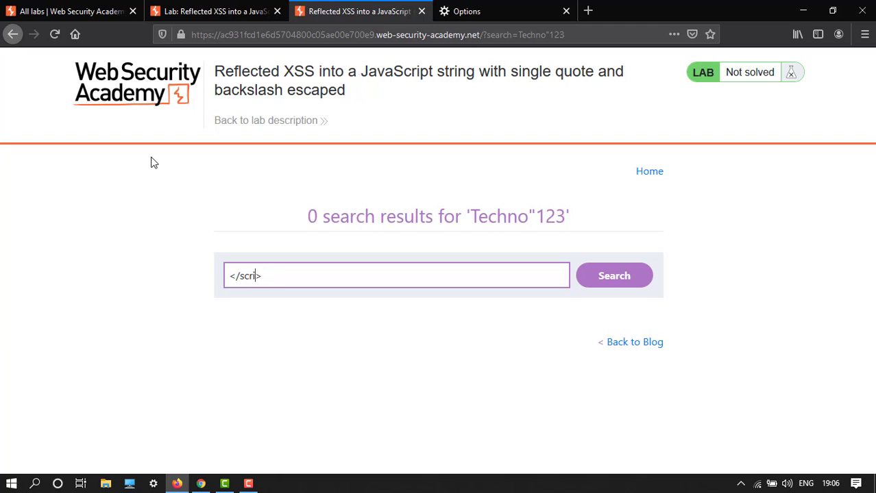
- Search the blog for the payload "</script><script>alert(1)</script>" and dismiss the alert dialog
text(pt)
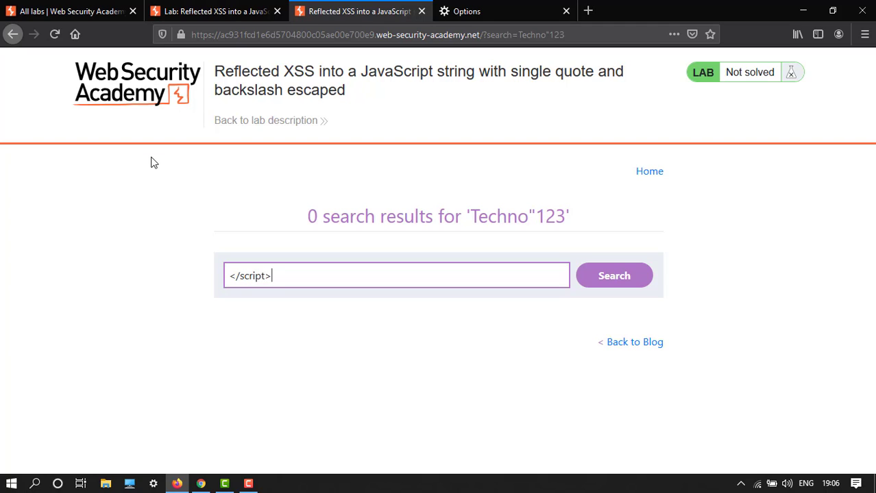
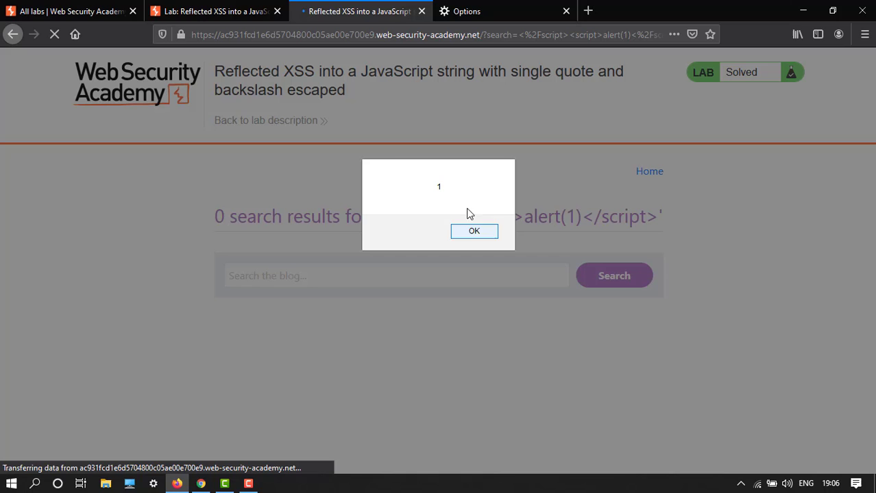
click(473, 233)
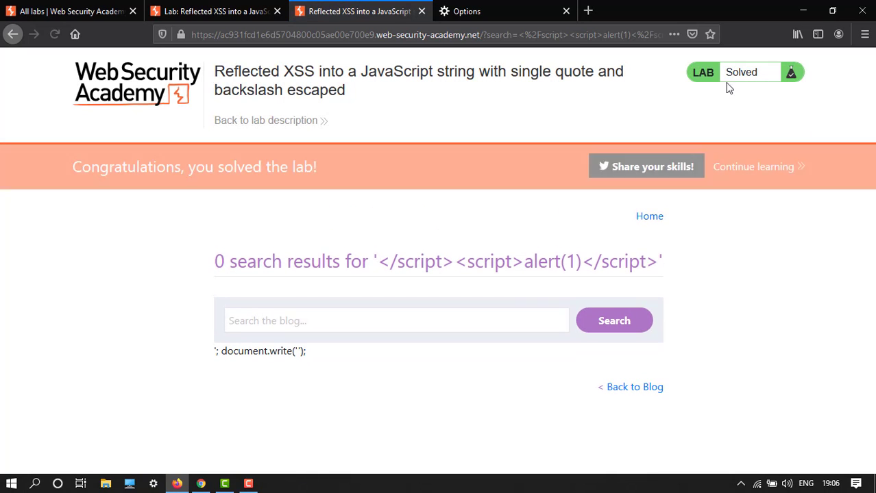